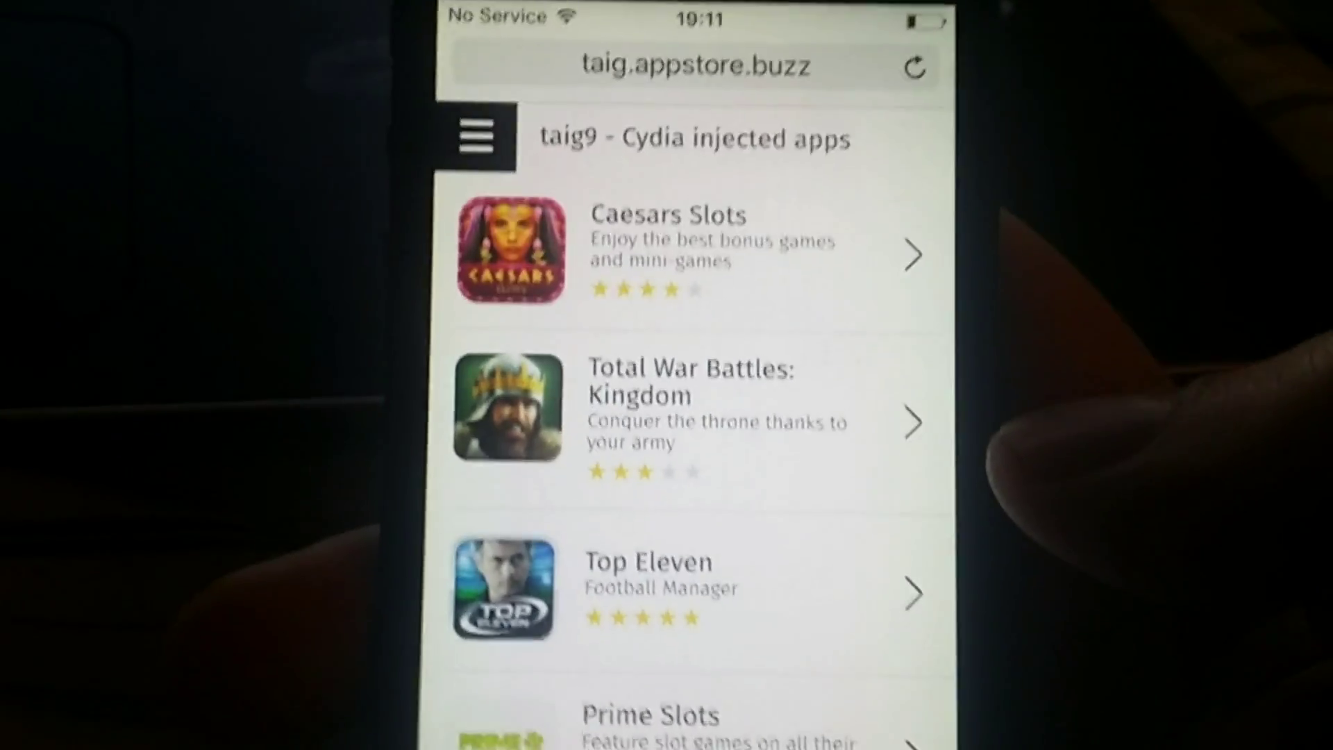
pyautogui.scroll(-4, 687, 468)
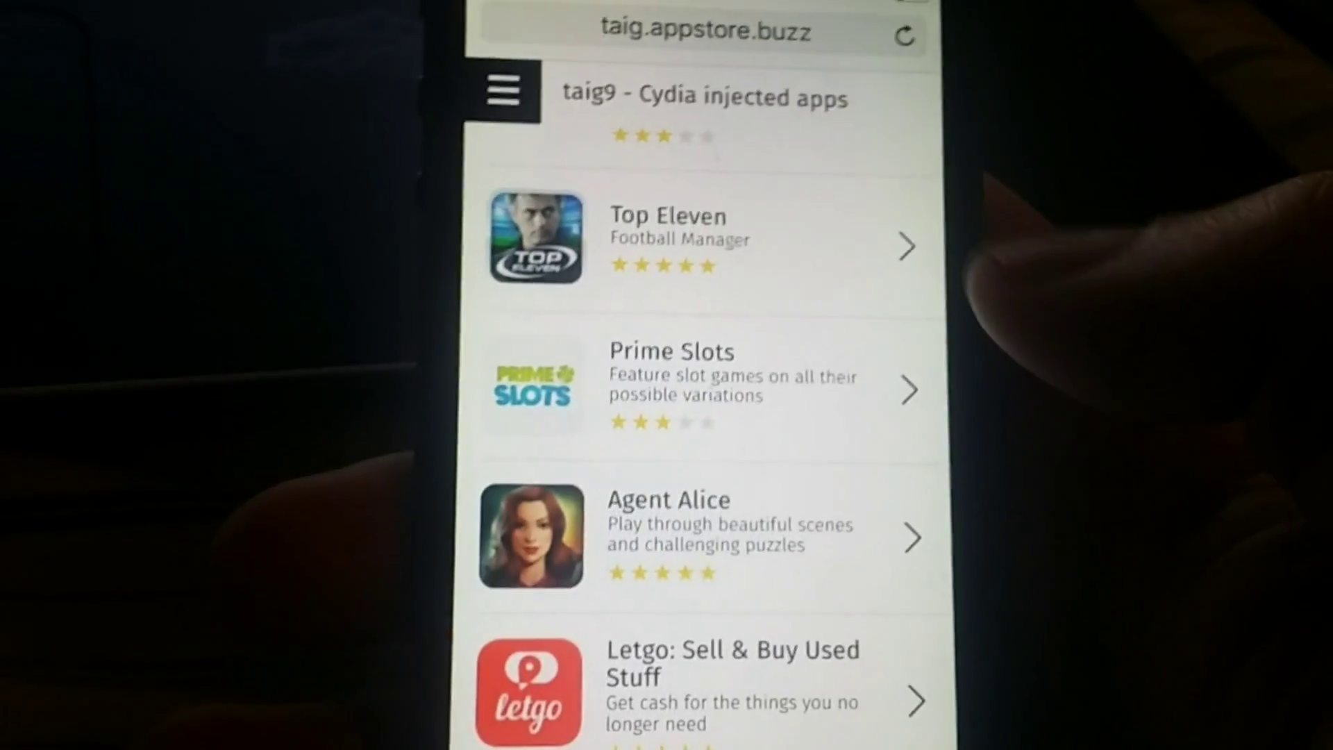
# - Open the Prime Slots listing, then a Casual game's download page in the TaiG9 store
pyautogui.click(833, 386)
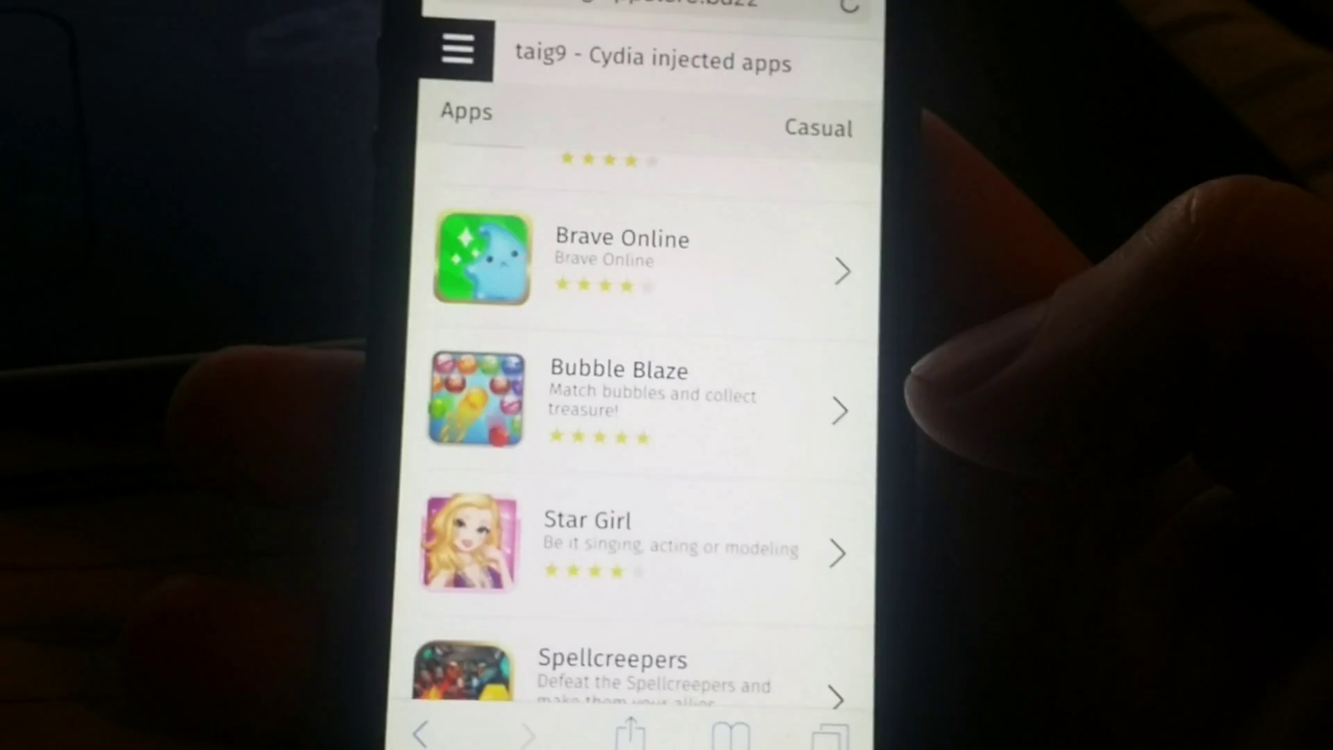
pyautogui.scroll(-5, 656, 416)
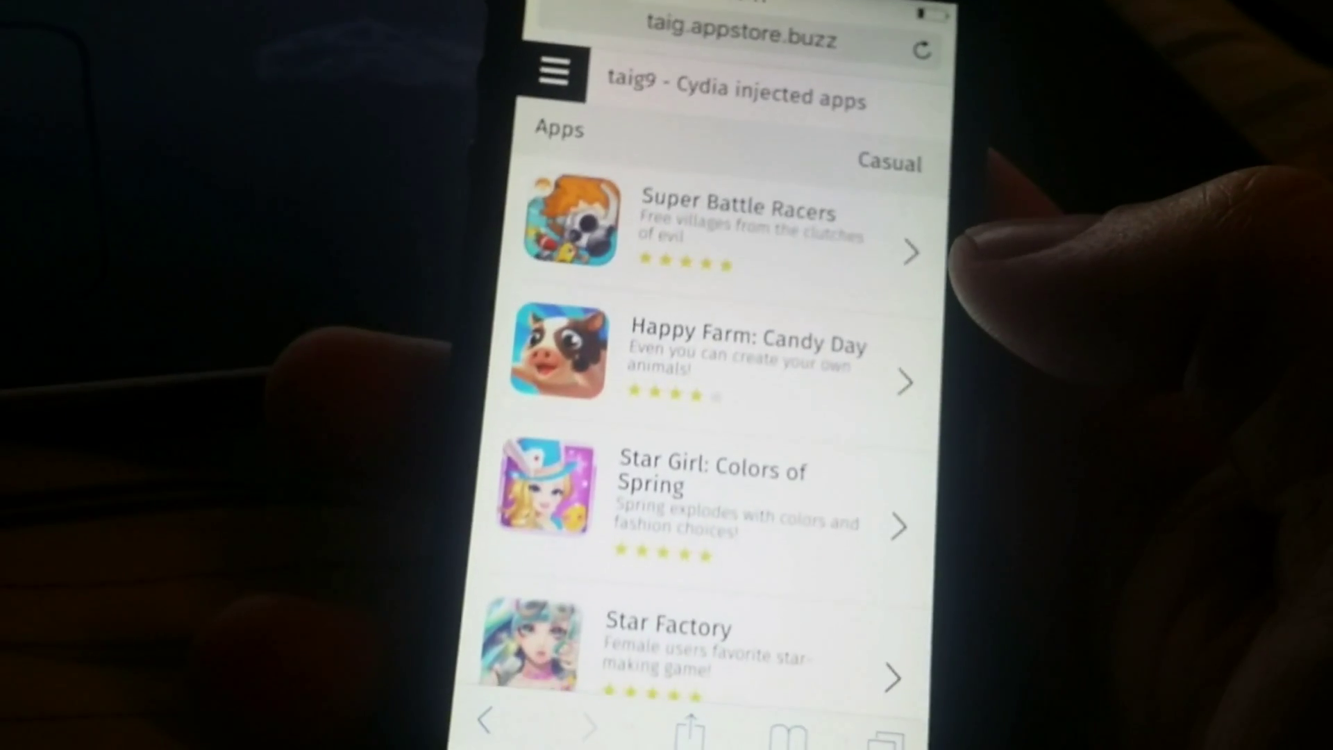
pyautogui.click(792, 490)
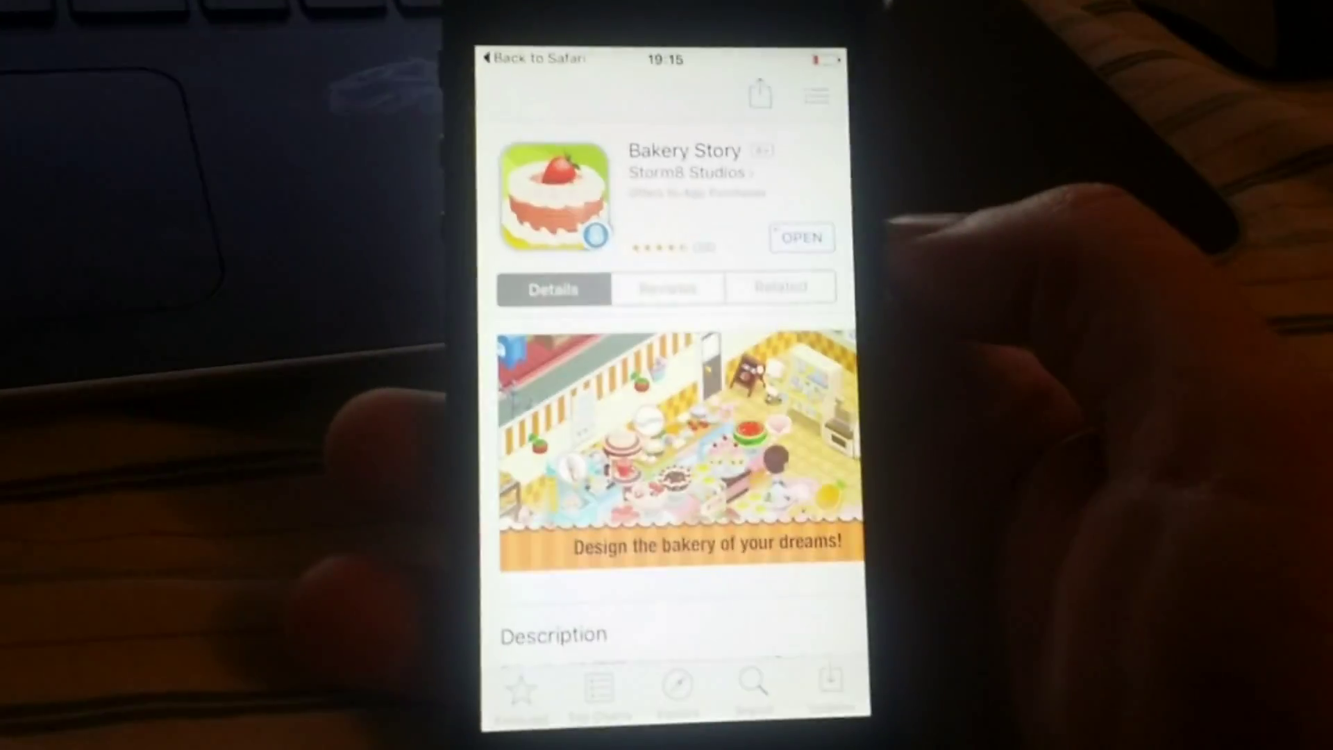
# - Launch the newly installed Bakery Story game to its title splash screen
pyautogui.click(804, 235)
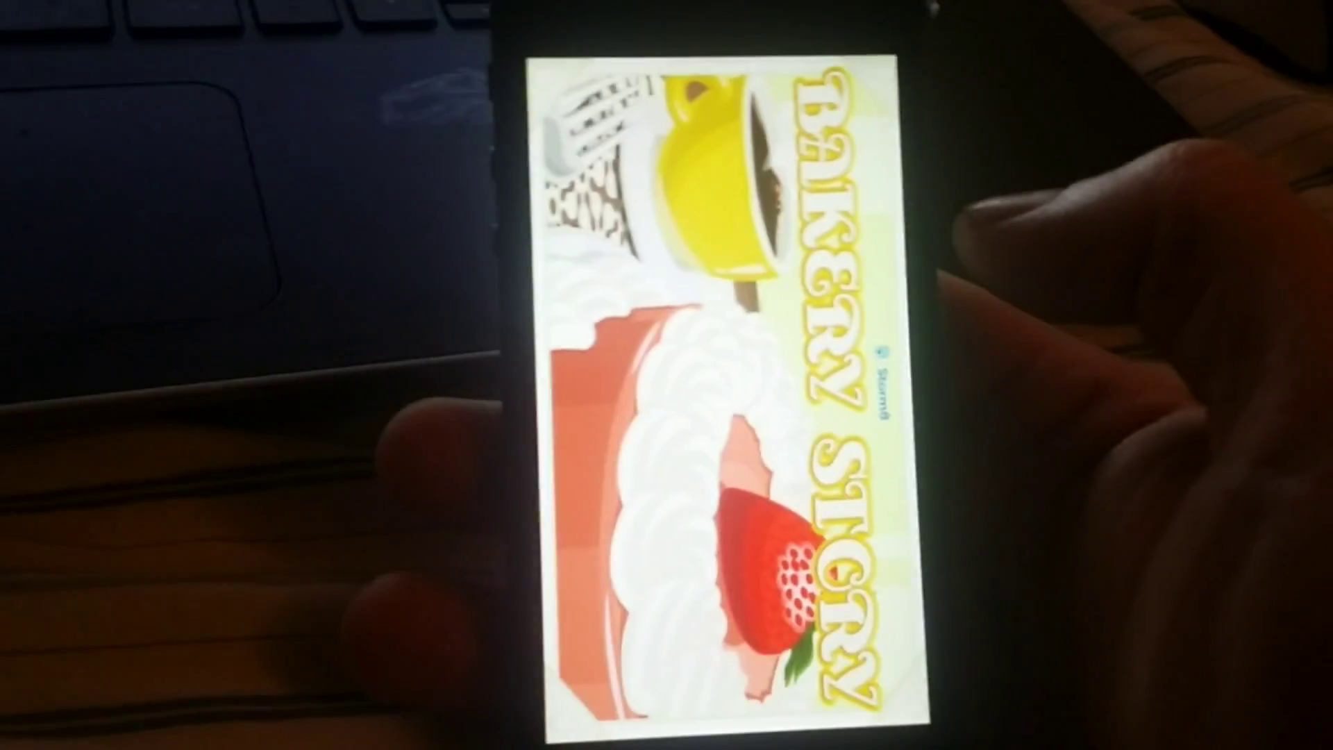